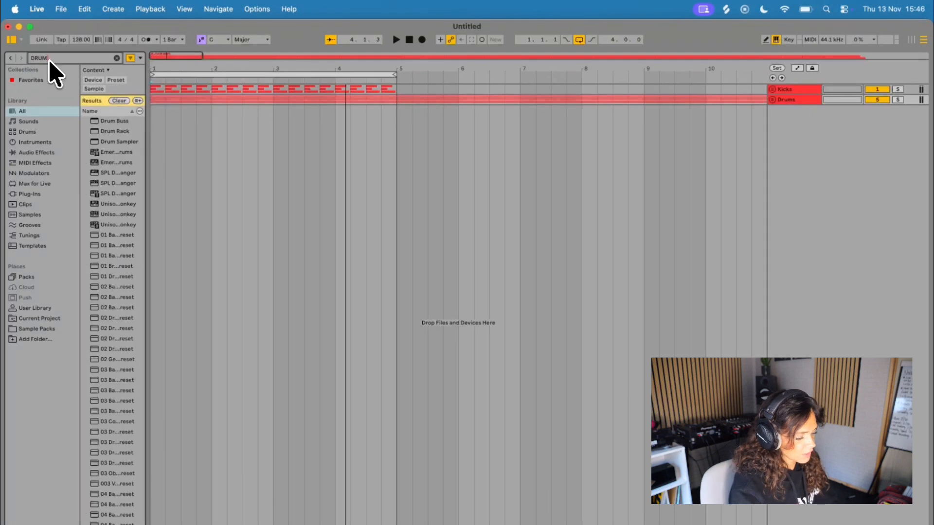
Search the browser for DRUM MONKEY, widen the results list, and load the third Unison Drum Monkey entry onto a new track
type("MONKEY")
left_click_drag(146, 137, 245, 153)
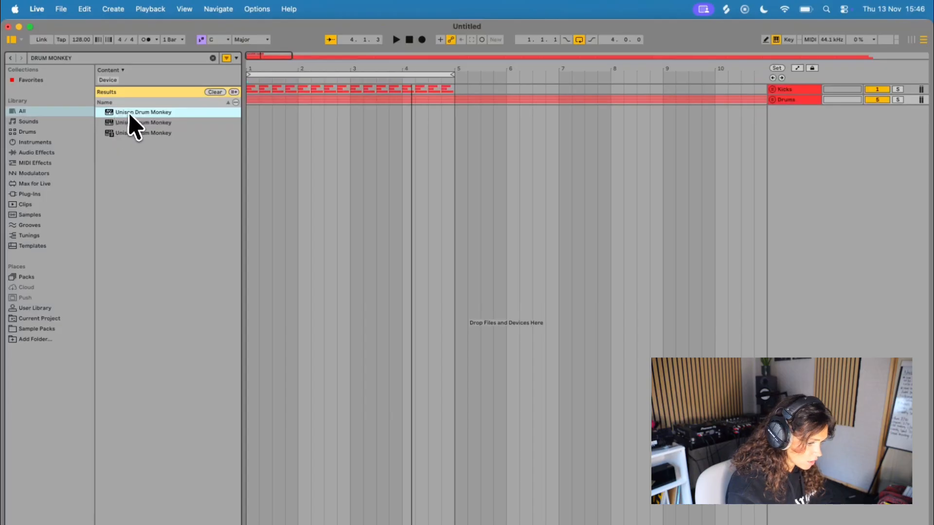
left_click(116, 133)
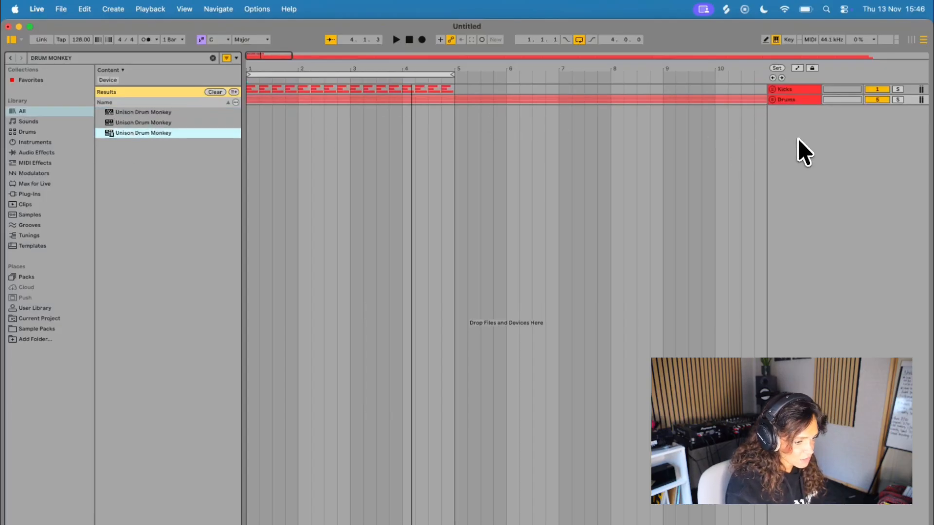
key("Return")
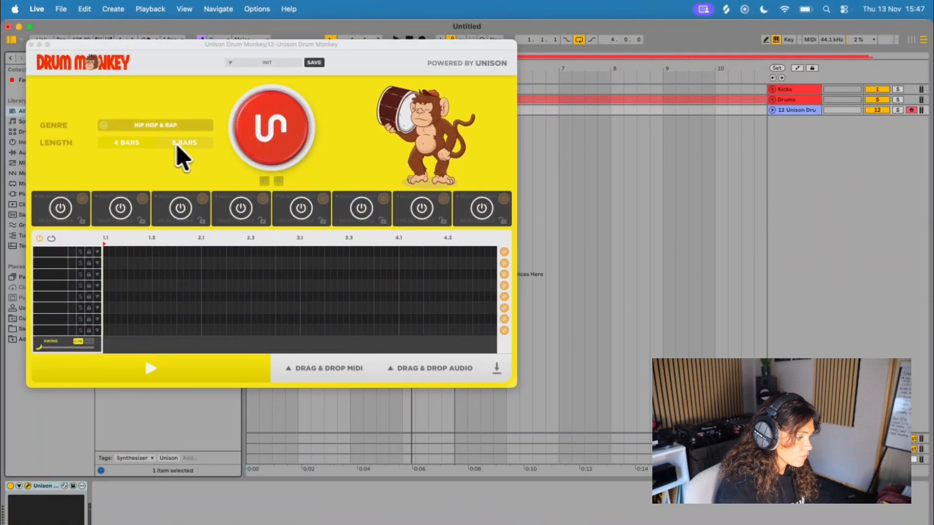
Set the drum generator's length to 8 bars and its genre to House & Deep House
left_click(186, 142)
left_click(168, 125)
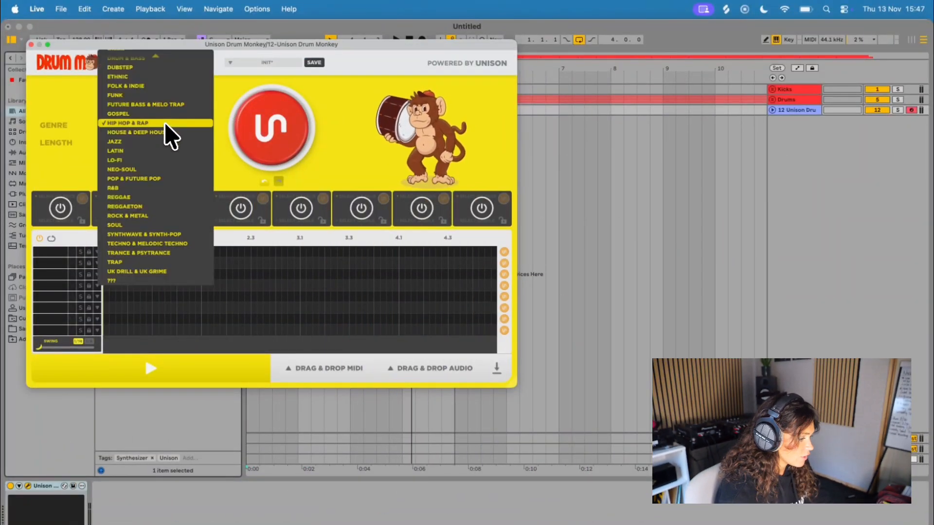
left_click(164, 135)
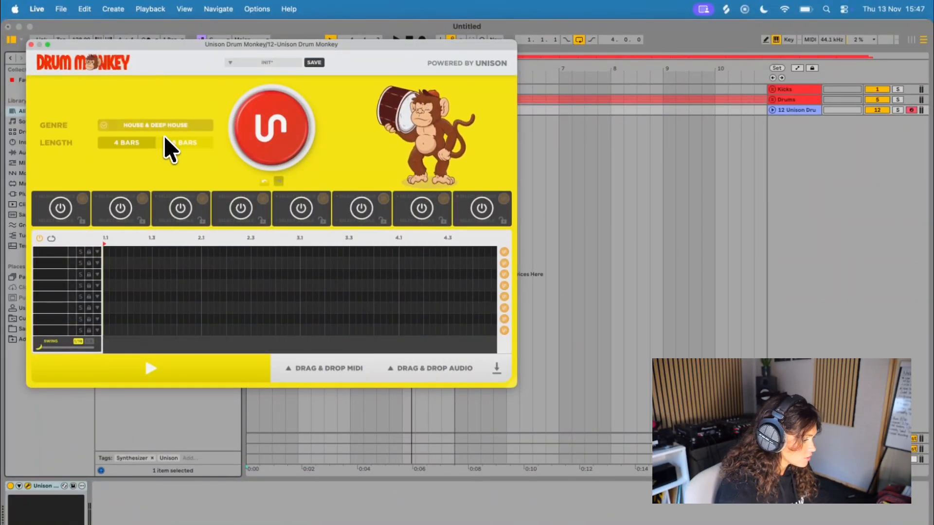
Generate a first House & Deep House groove and audition it briefly
left_click(275, 138)
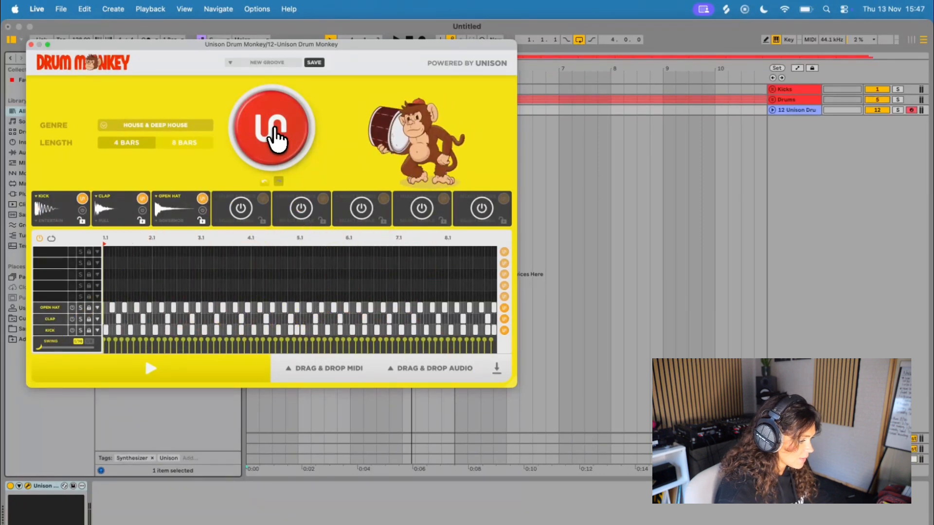
left_click(152, 366)
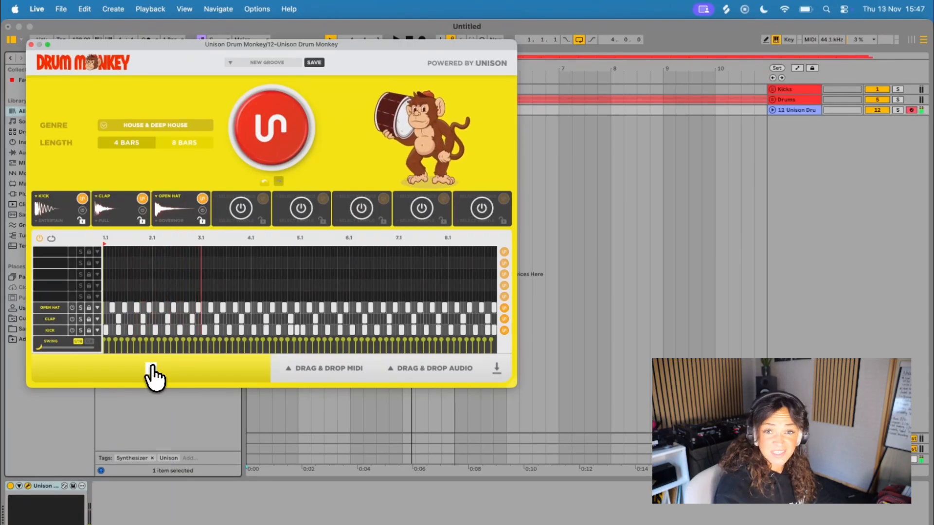
left_click(152, 370)
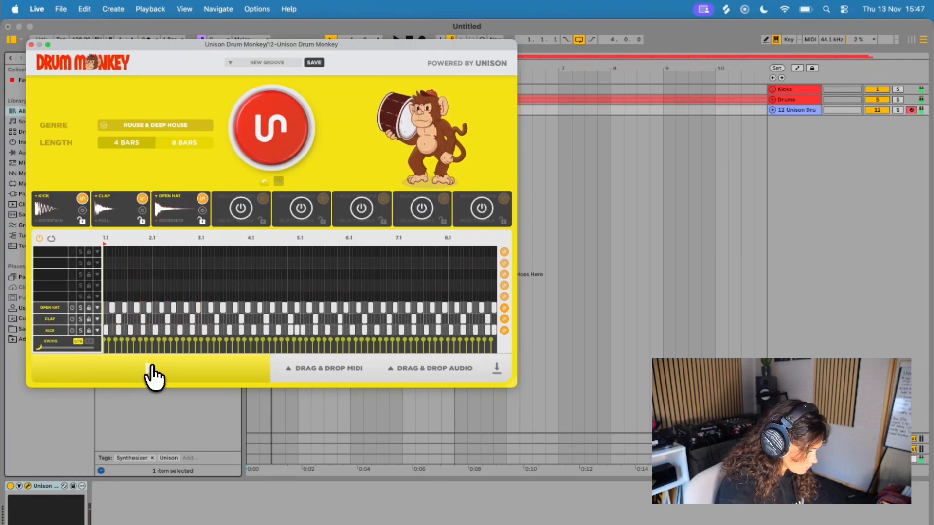
Generate another groove, enable the five empty kit slots, then regenerate the pattern and start auditioning it
left_click(271, 142)
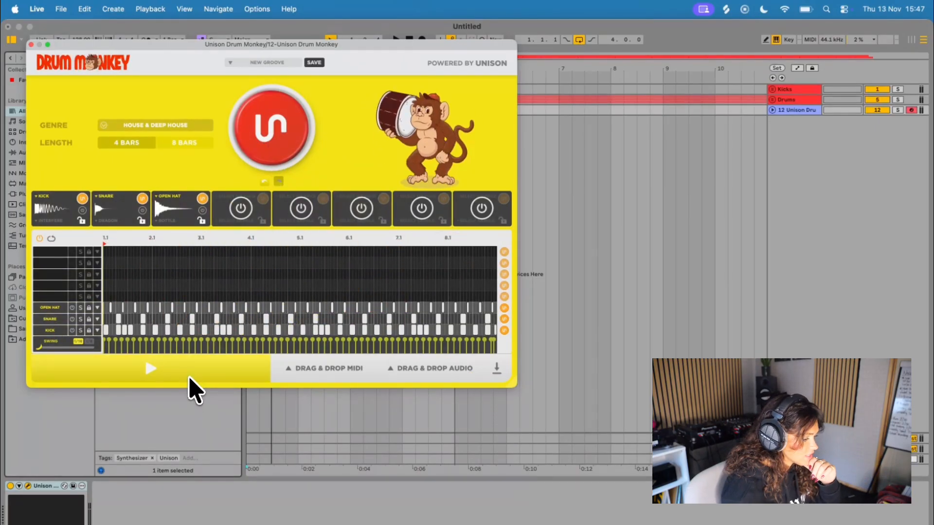
left_click(240, 208)
left_click(301, 208)
left_click(362, 208)
left_click(423, 210)
left_click(481, 210)
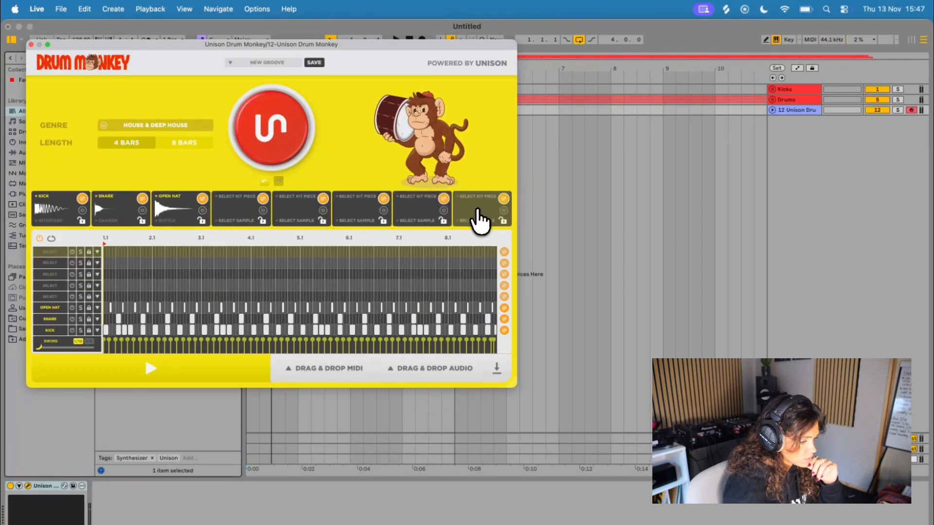
left_click(270, 125)
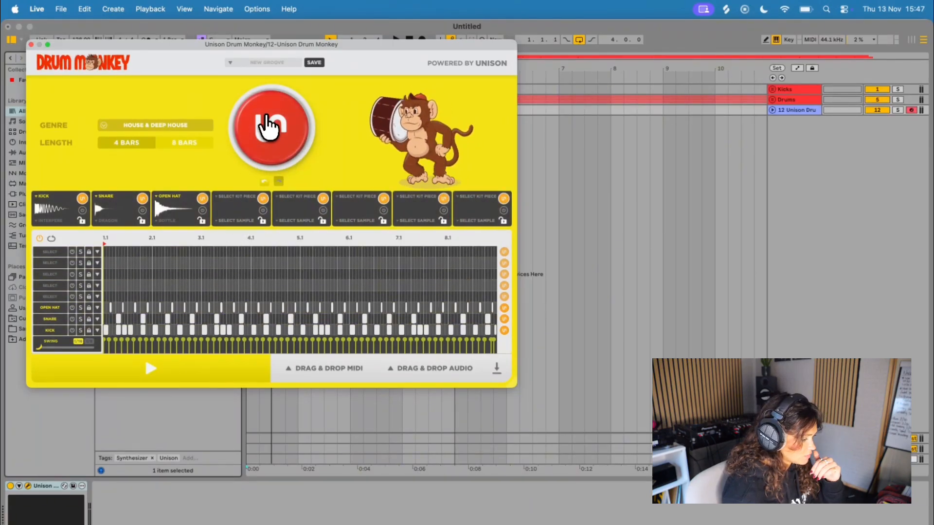
left_click(185, 378)
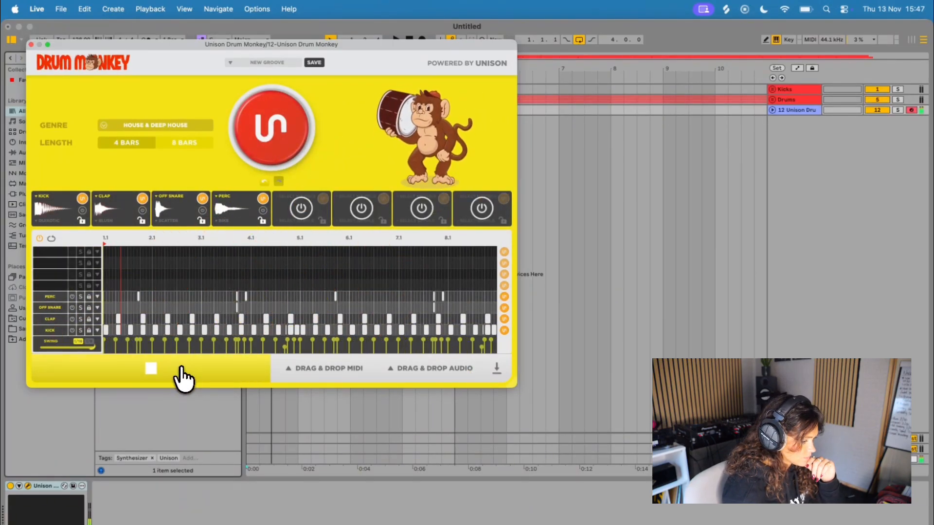
Regenerate the groove repeatedly during playback, enabling the fifth and eighth kit slots along the way, and audition the final version
left_click(302, 208)
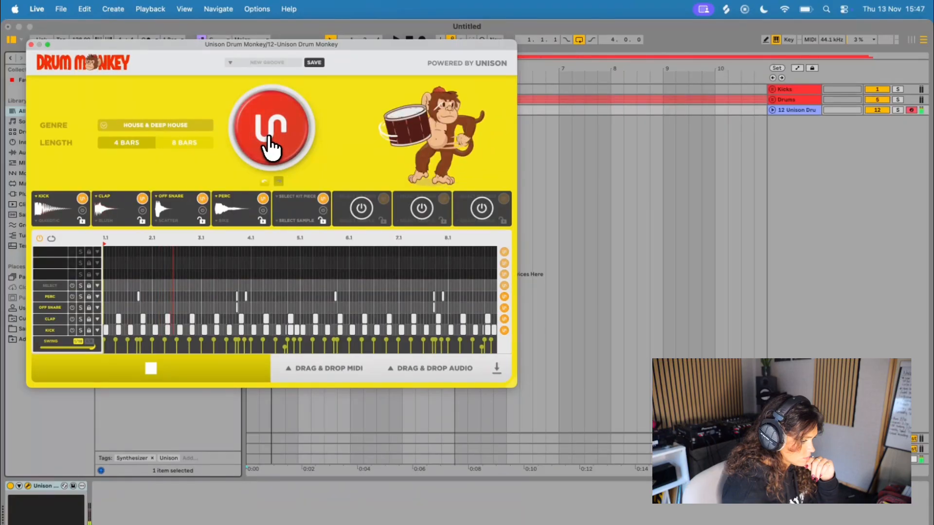
left_click(269, 143)
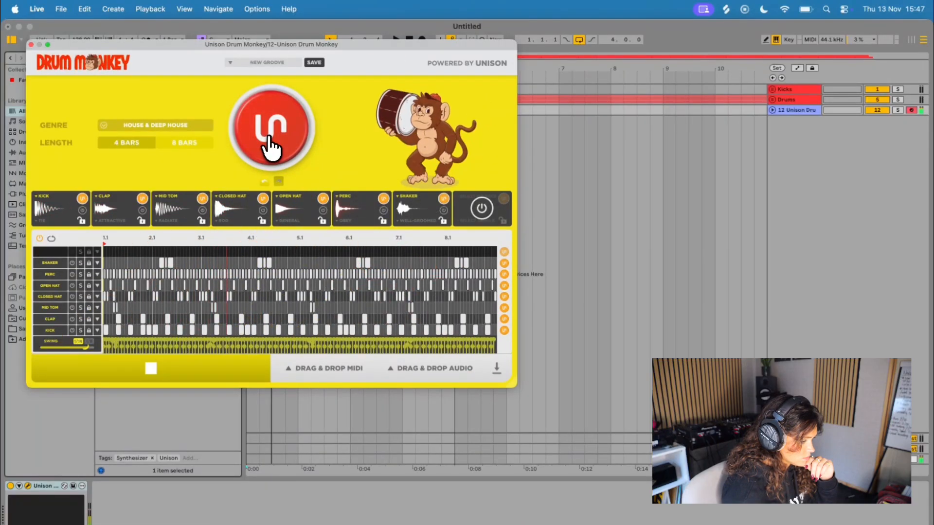
left_click(482, 209)
left_click(280, 151)
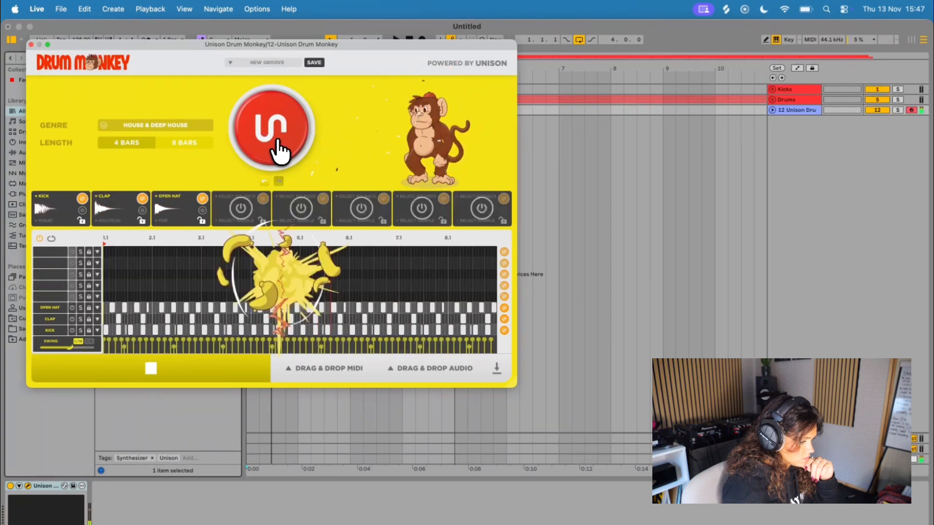
left_click(279, 144)
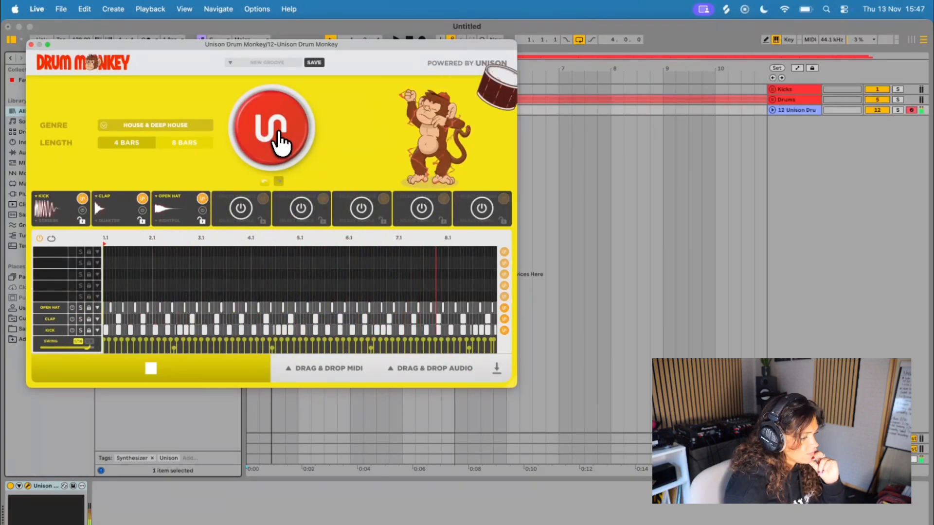
left_click(280, 143)
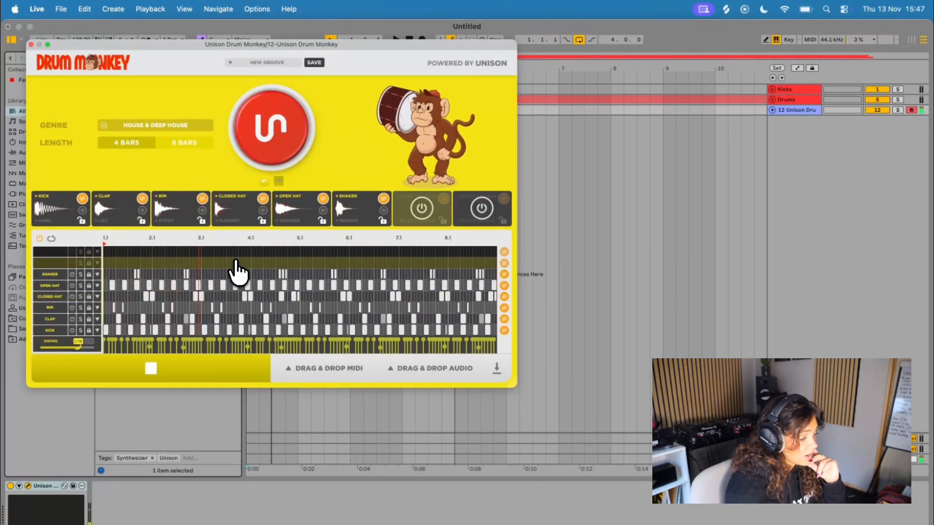
left_click(155, 375)
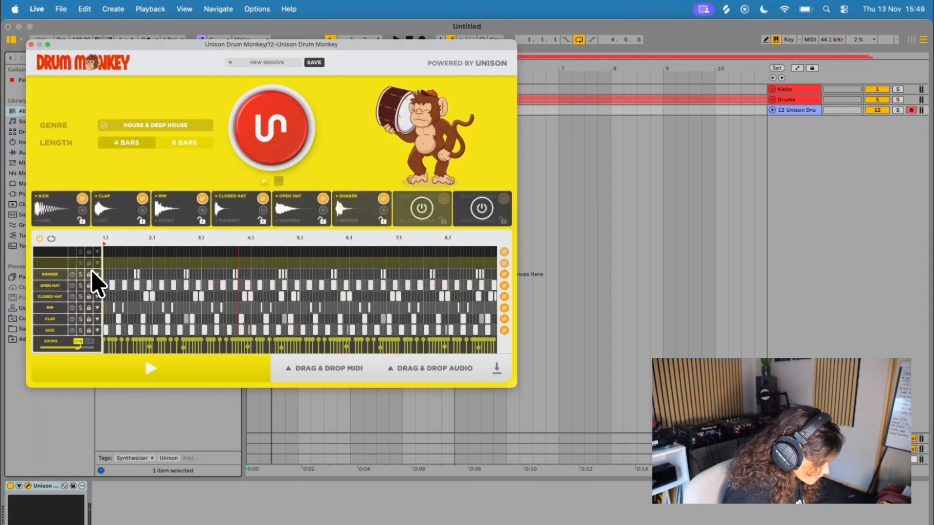
left_click(148, 368)
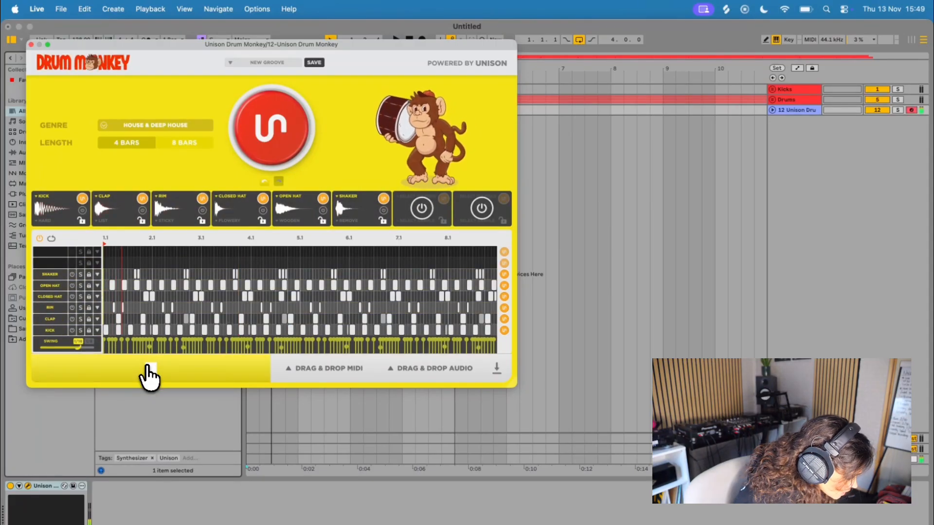
left_click(148, 372)
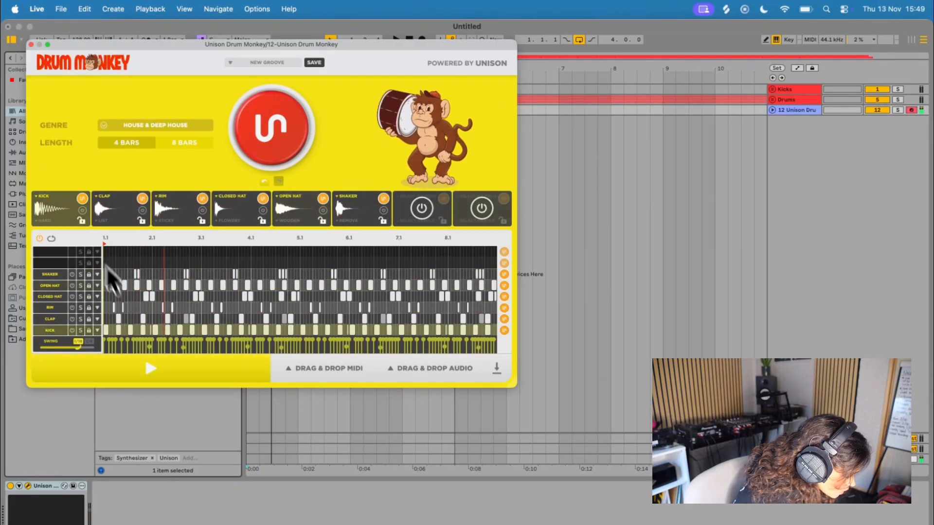
Lock the kick, clap, rim, closed hat, open hat and shaker sounds
left_click(81, 220)
left_click(141, 220)
left_click(202, 221)
left_click(263, 220)
left_click(320, 223)
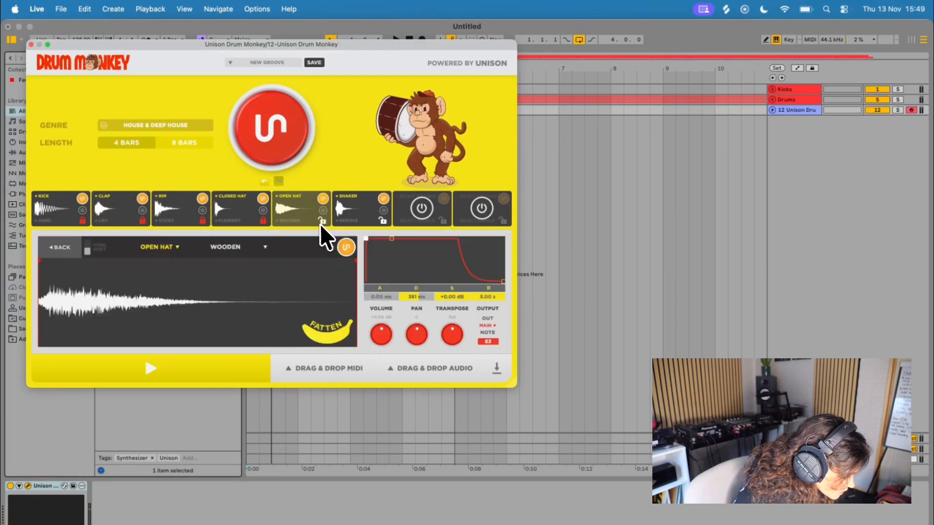
left_click(319, 221)
left_click(384, 220)
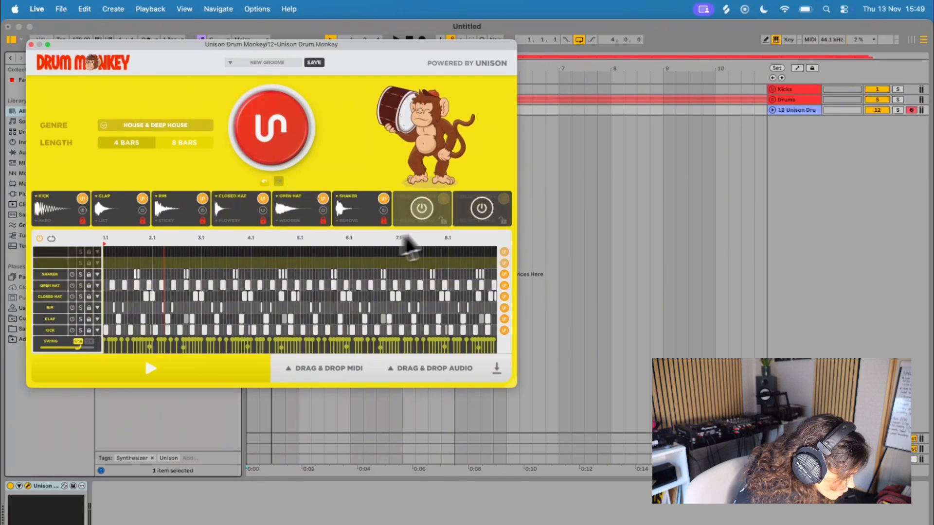
Randomize a sound for the seventh kit slot, regenerate the groove around the locked sounds, and audition it
left_click(444, 199)
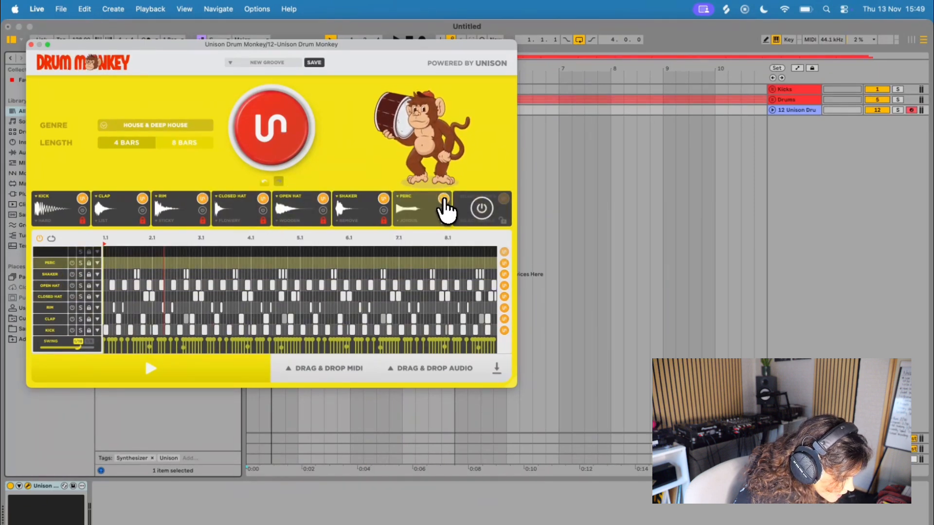
left_click(266, 130)
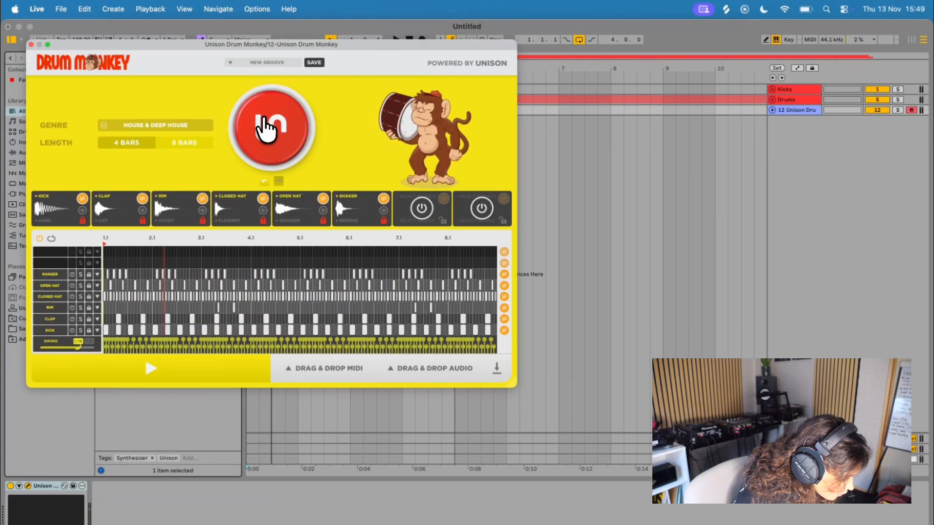
left_click(143, 372)
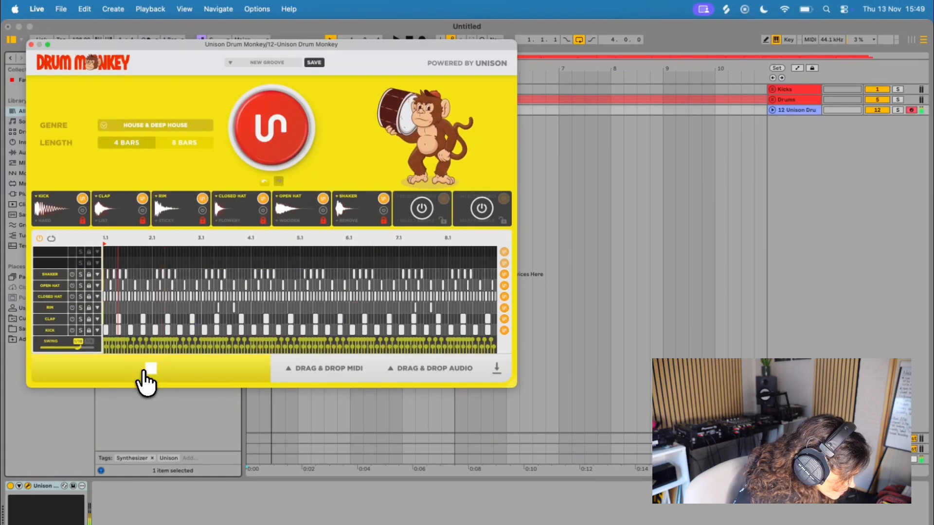
left_click(144, 373)
Enable the seventh kit slot and set its kit piece to Perc
left_click(421, 210)
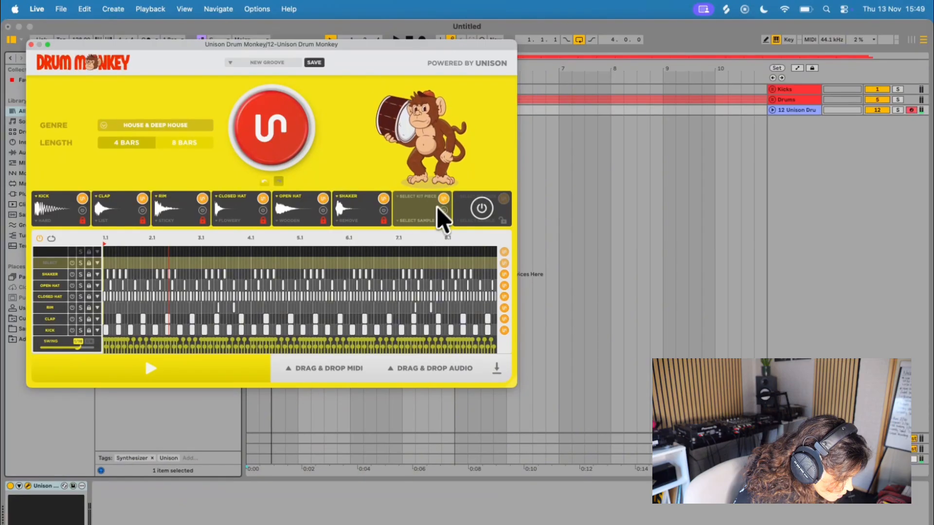
left_click(400, 200)
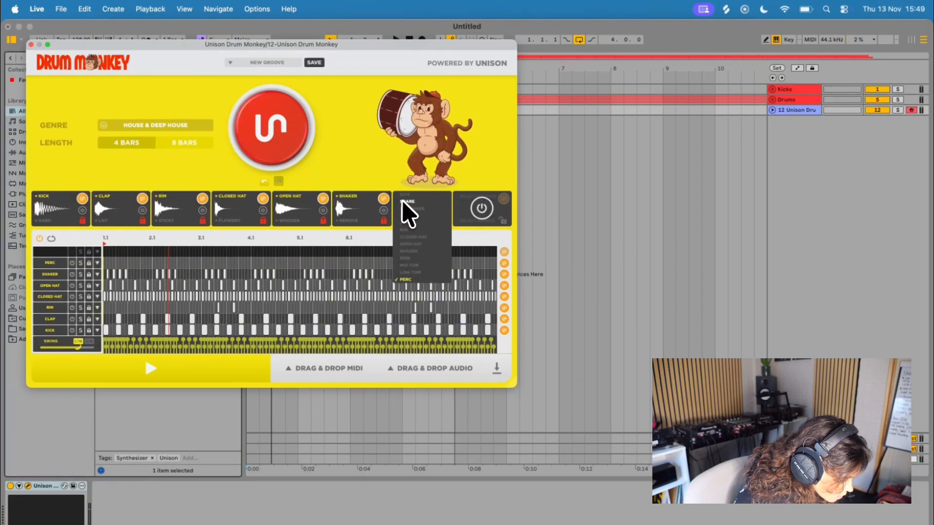
left_click(407, 279)
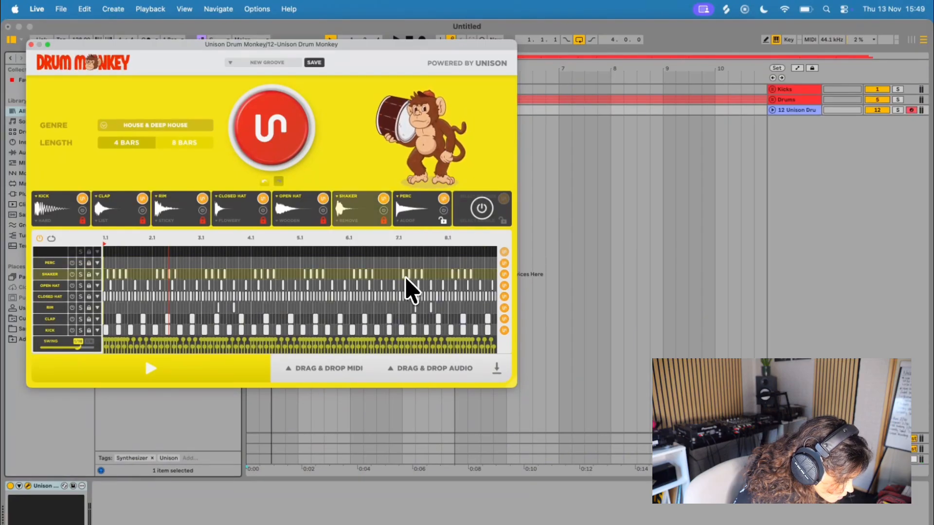
Regenerate the groove several times around the locked sounds while listening to it with the project playing
left_click(261, 145)
key("space")
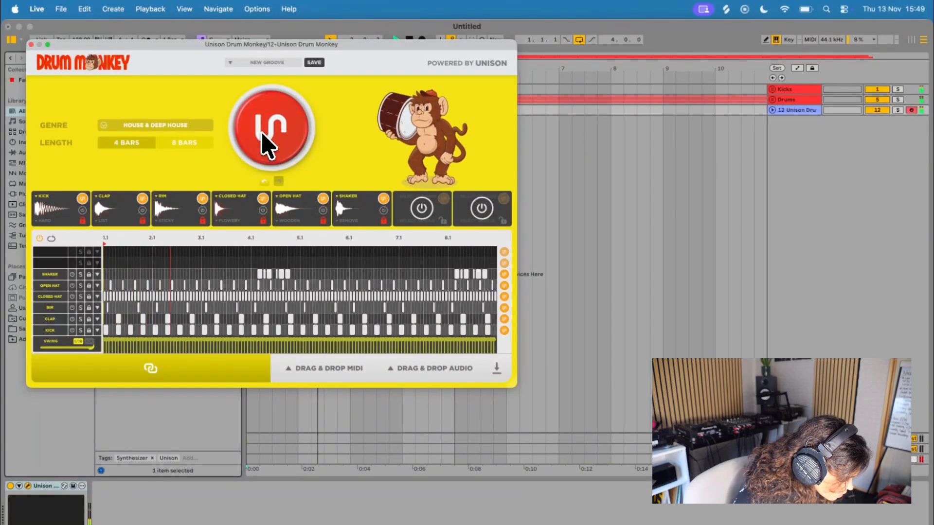
left_click(265, 144)
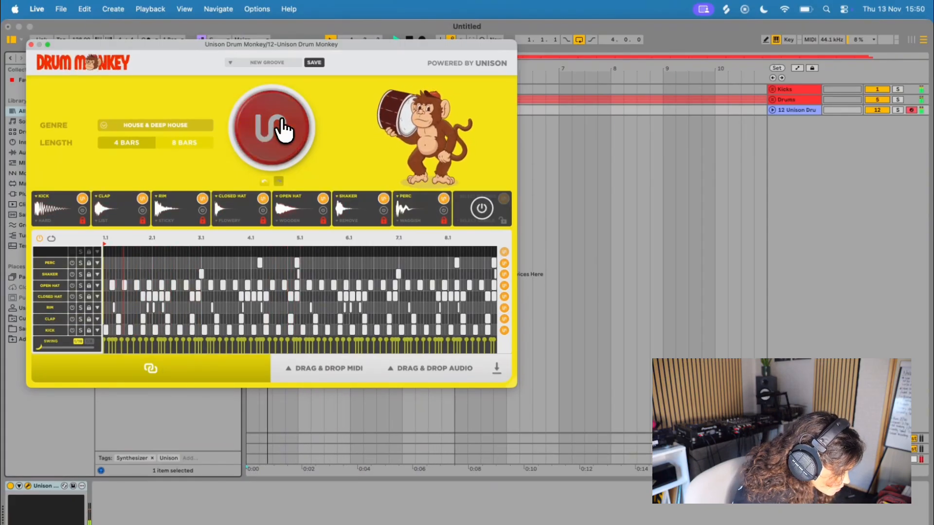
left_click(282, 130)
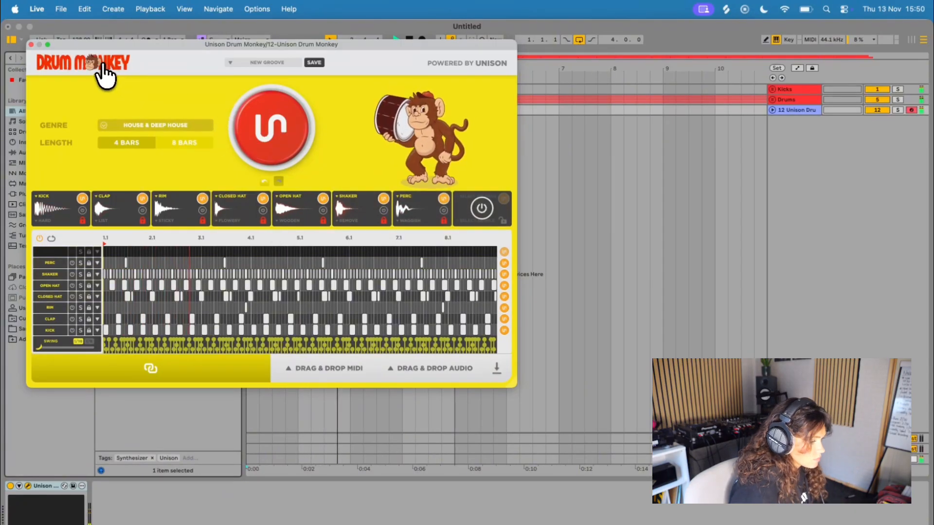
left_click(146, 366)
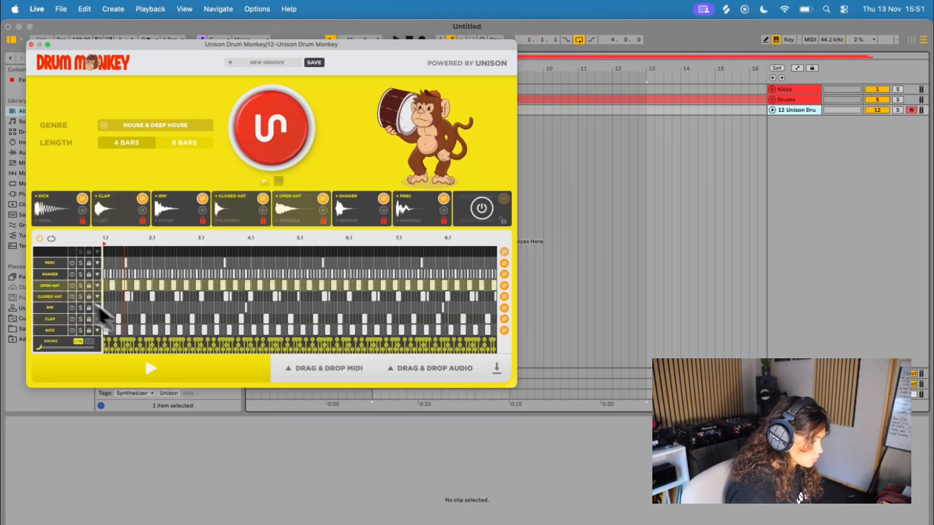
Open the kick's sample editor and compare its sound with different Fatten settings during playback
left_click(55, 200)
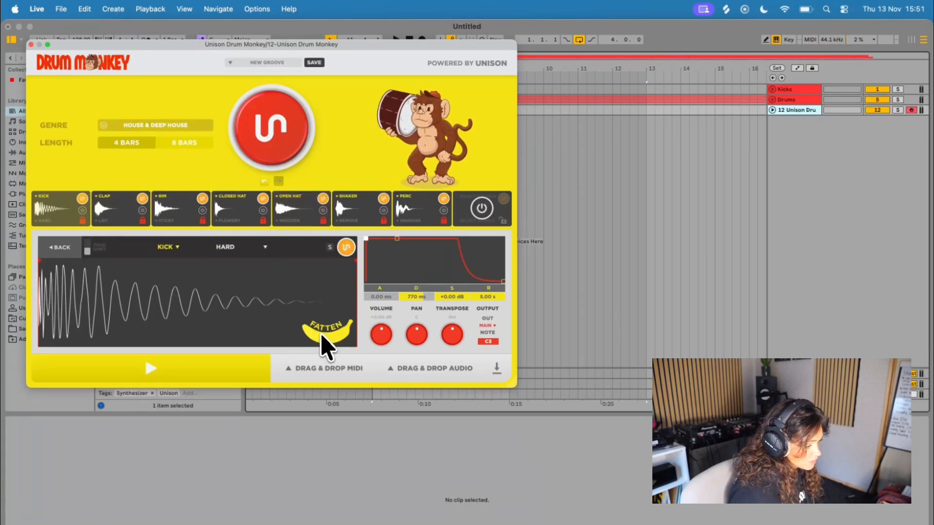
left_click(157, 364)
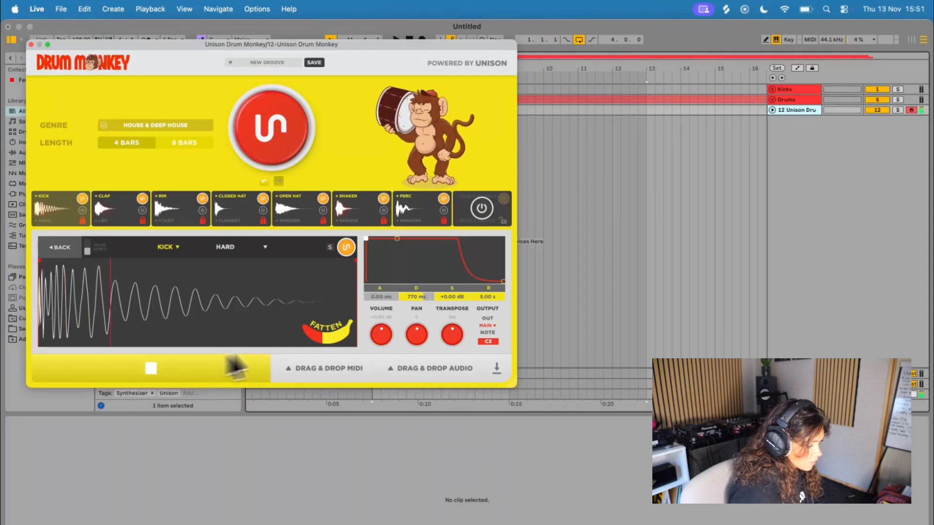
left_click_drag(359, 263, 303, 340)
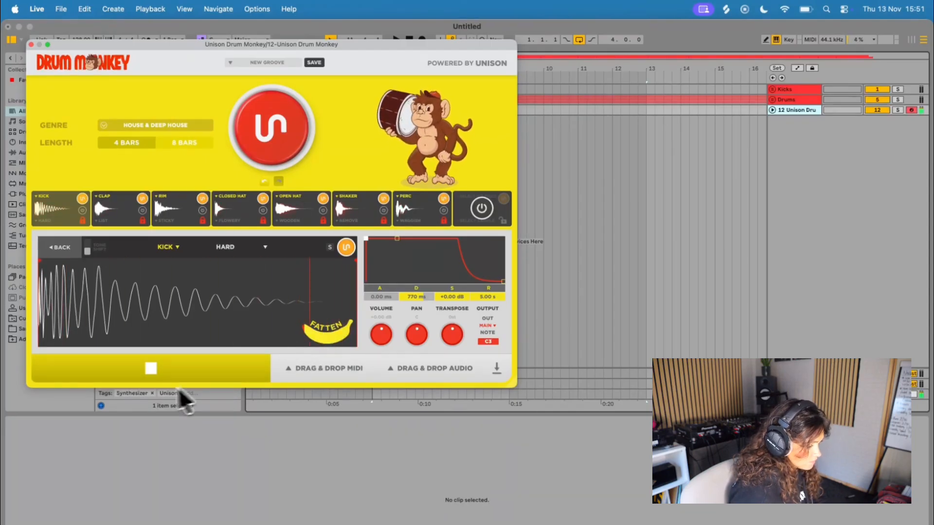
Randomize the kick sound repeatedly during playback until Natural is loaded, and return to the groove's pattern grid
left_click(145, 373)
left_click(83, 199)
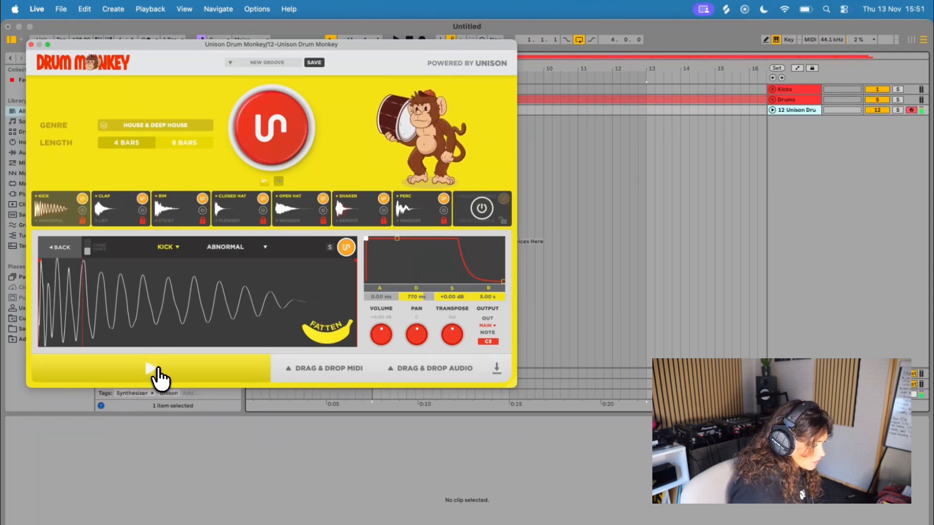
left_click(144, 363)
left_click(83, 199)
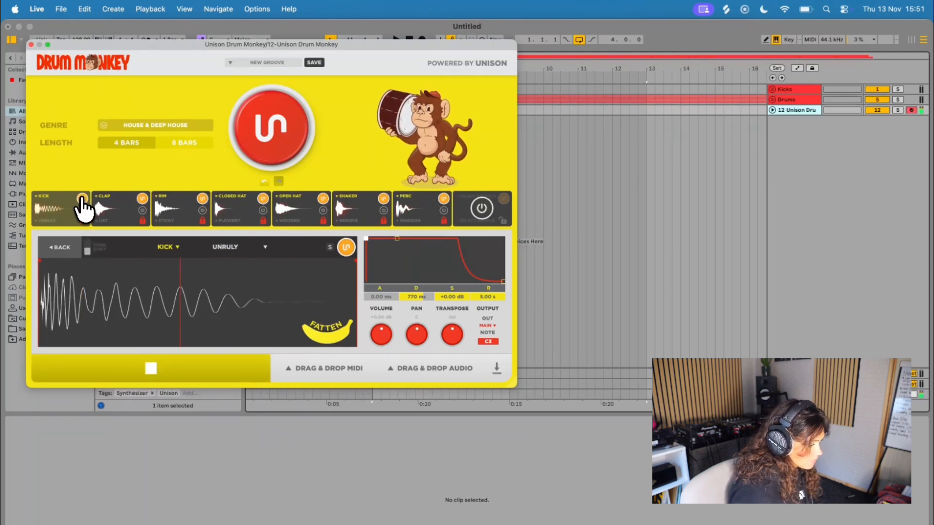
left_click(82, 199)
left_click(82, 199)
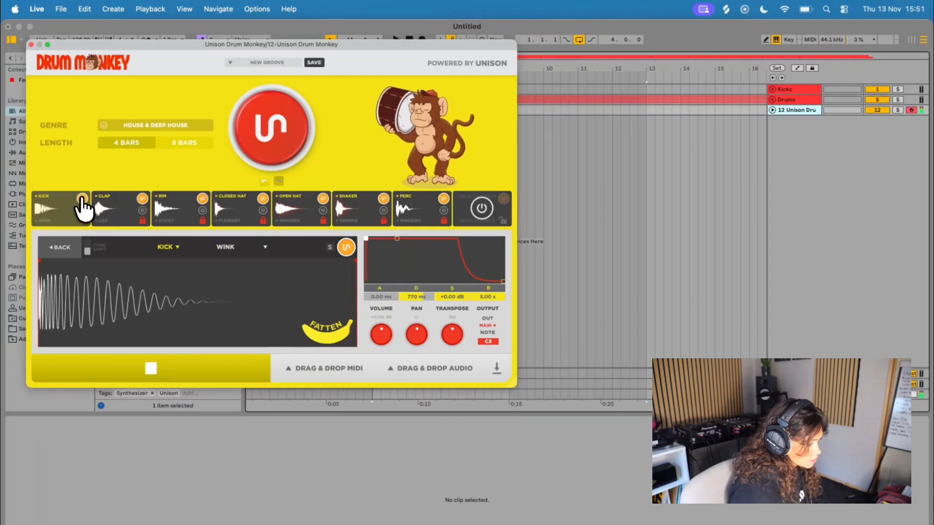
left_click(83, 199)
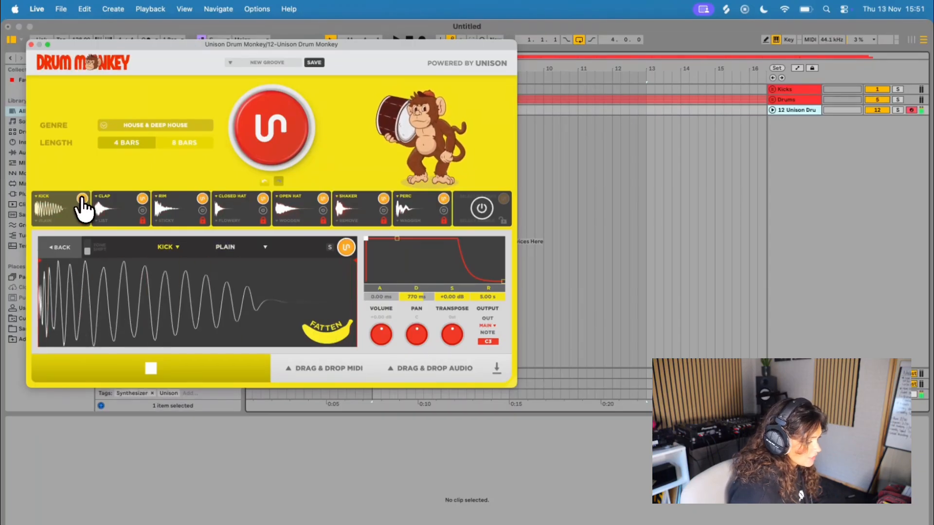
left_click(82, 199)
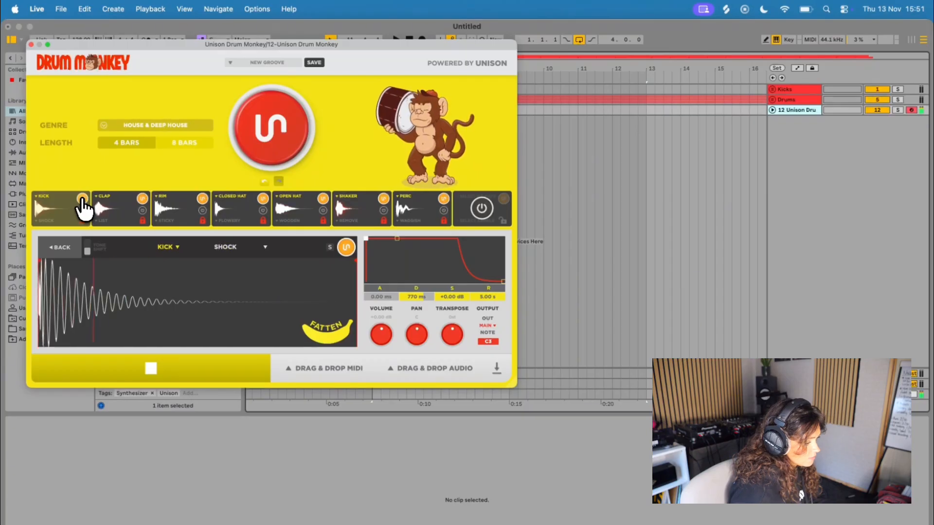
left_click(82, 199)
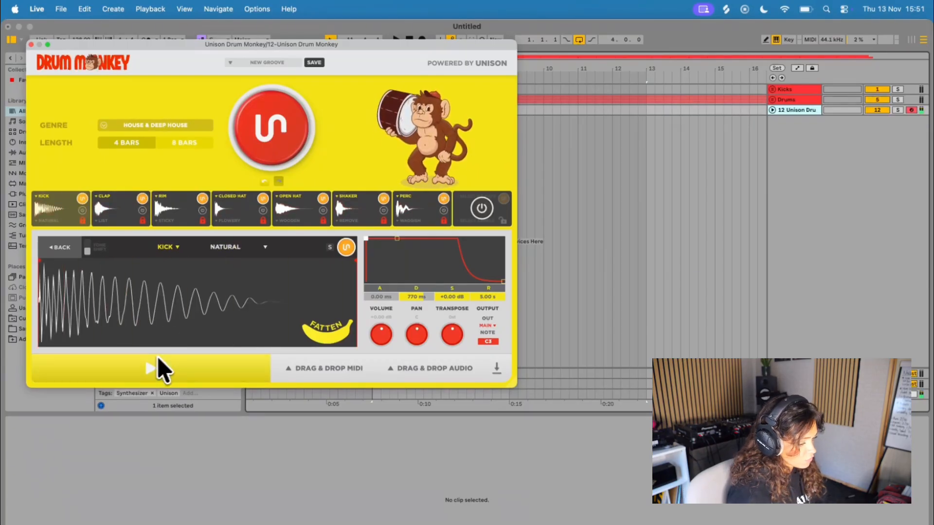
left_click(200, 177)
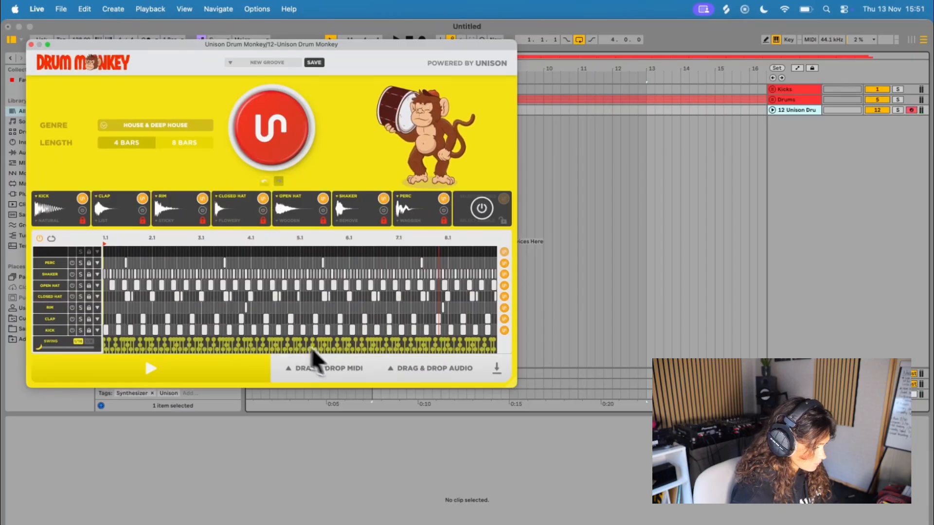
Export the groove's combined MIDI to a new track without importing tempo data, and move the clip to start at bar 5
left_click(405, 317)
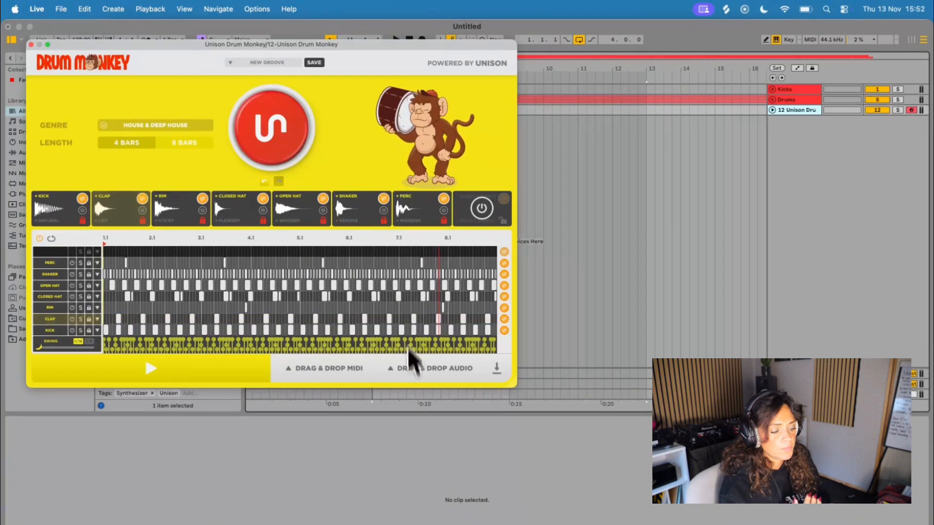
mouse_move(334, 381)
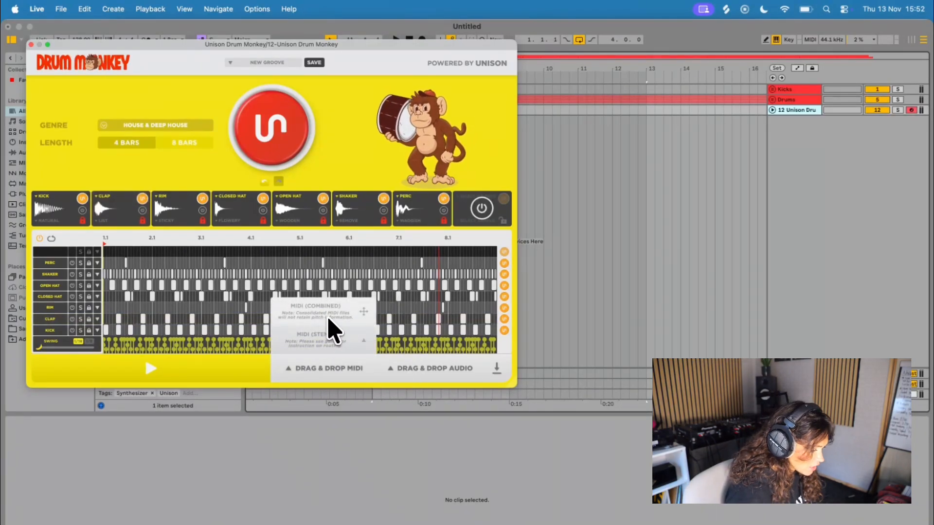
left_click_drag(327, 331, 557, 187)
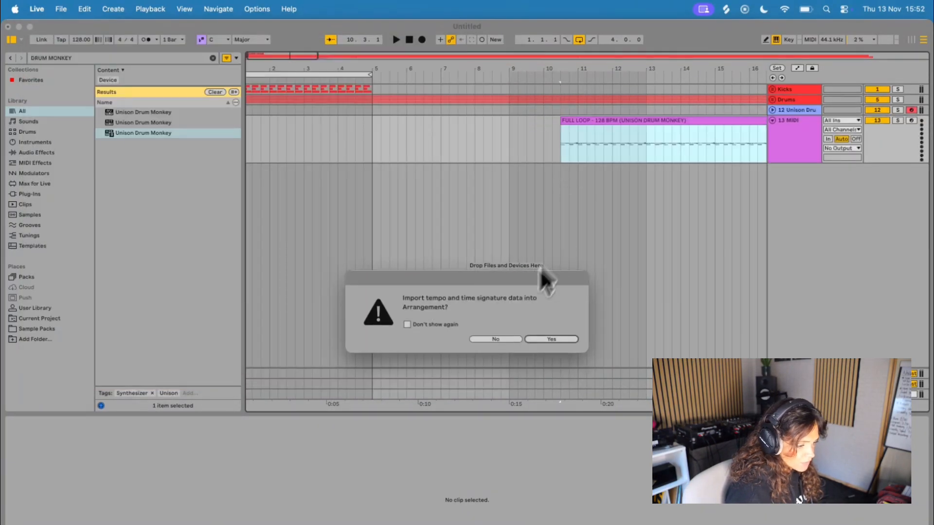
left_click(496, 339)
left_click_drag(609, 118, 425, 127)
left_click_drag(374, 416, 375, 304)
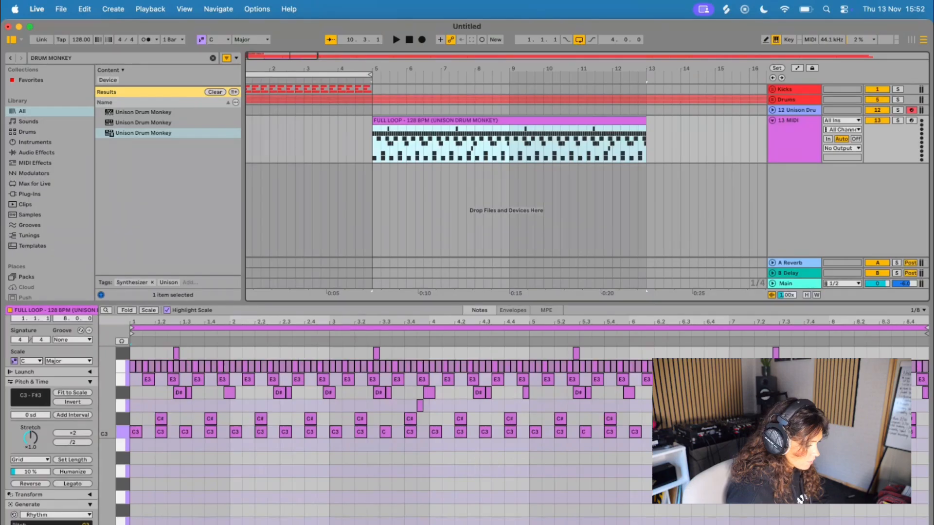
Search the browser for DRUM and load a Drum Rack onto the new MIDI track
key("shift+Tab")
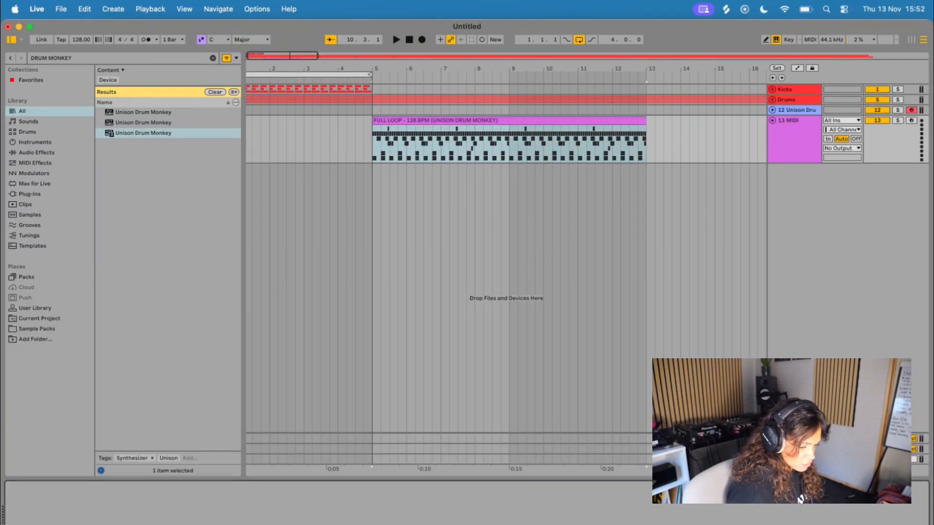
left_click(92, 57)
type("DRUM")
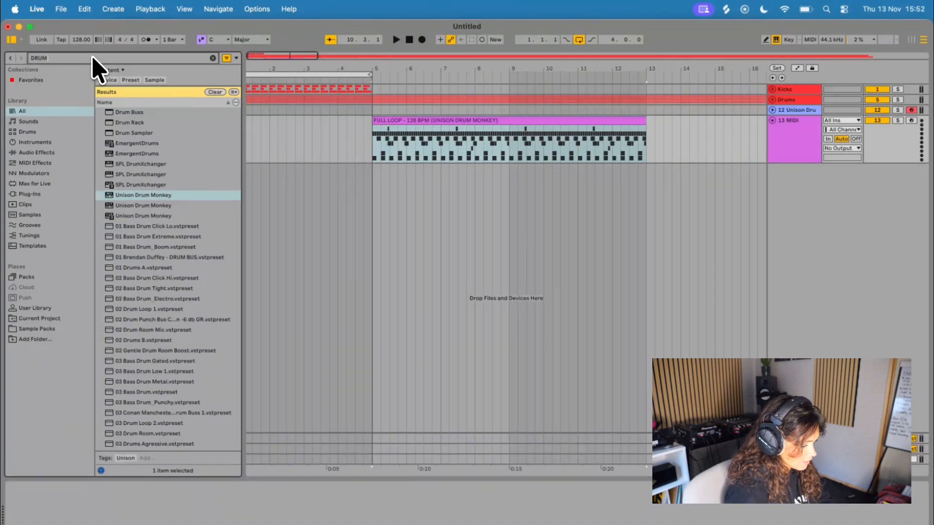
left_click(130, 124)
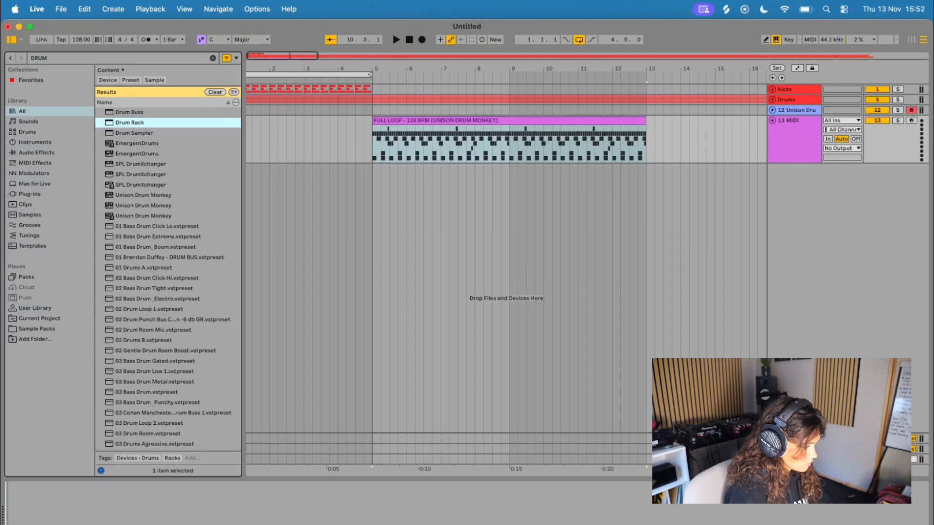
key("Return")
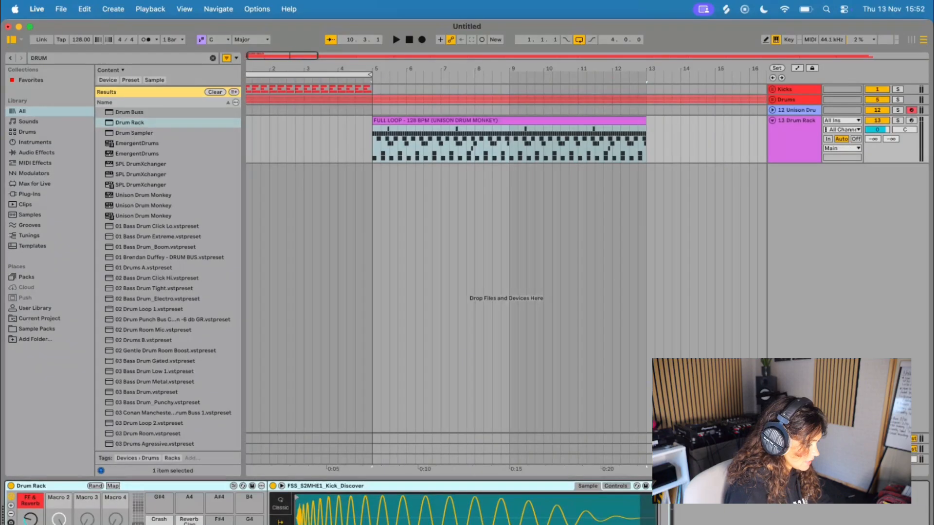
Transpose all notes in the imported MIDI clip up seven semitones so the lowest row lands on the lower Kick pad
key("shift+Tab")
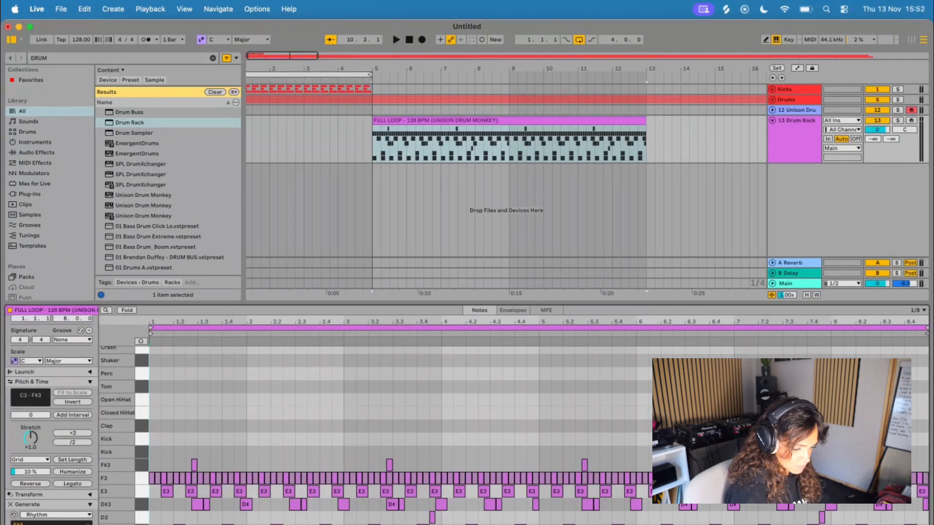
left_click_drag(155, 447, 927, 524)
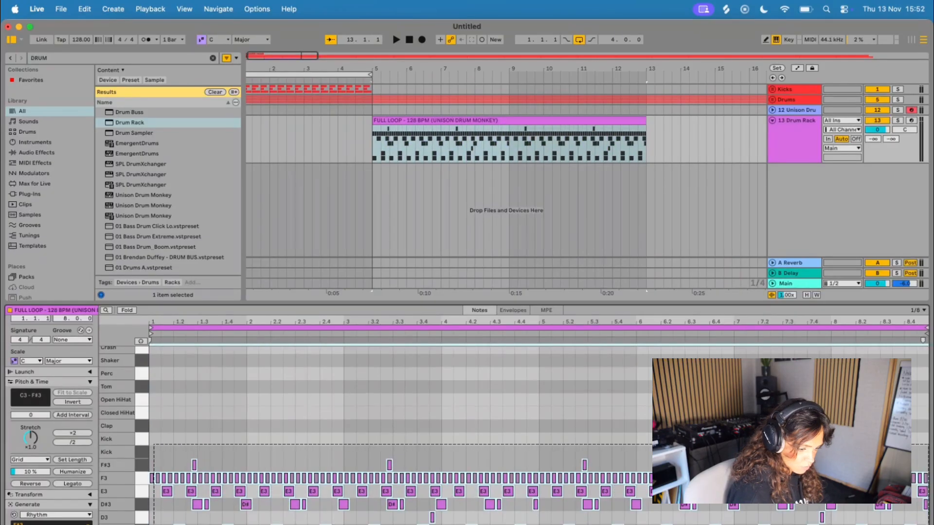
left_click_drag(151, 524, 150, 456)
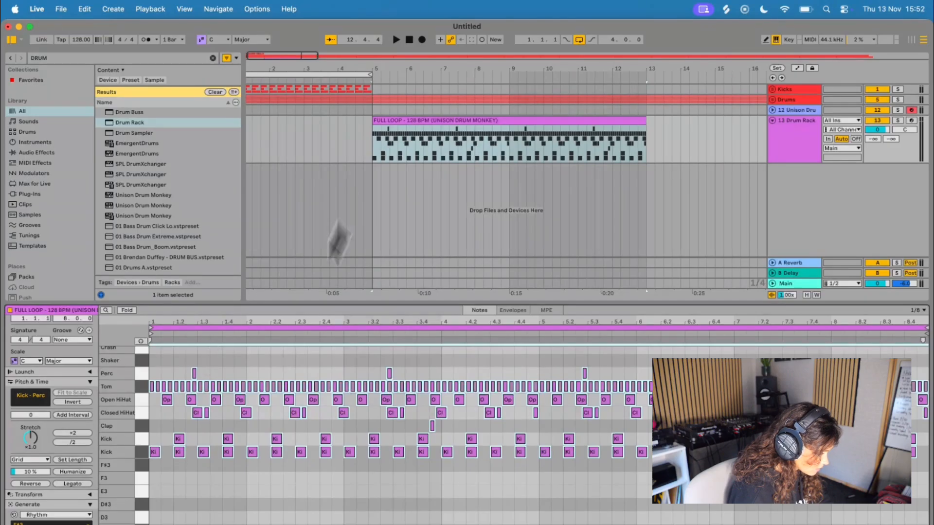
Compare the rack's pads with the clip's notes and play the pattern through the soloed Drum Rack track
key("shift+Tab")
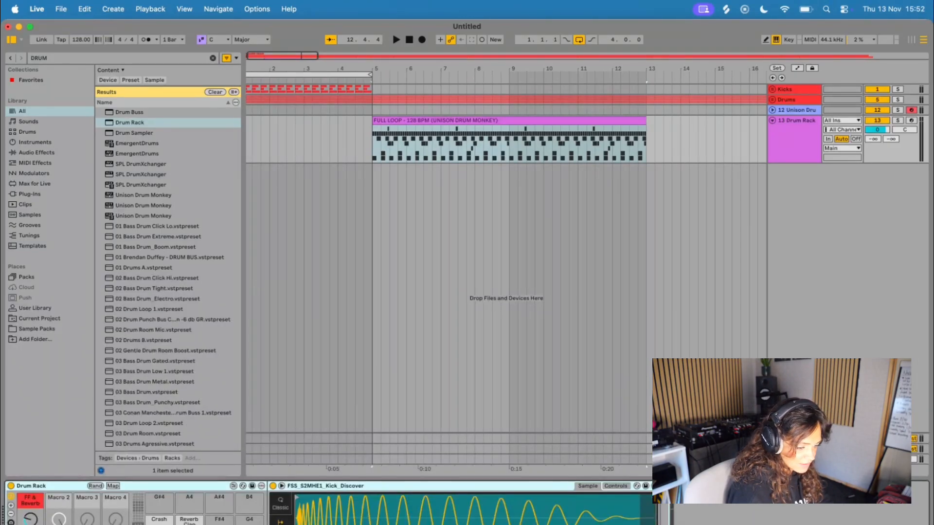
key("shift+Tab")
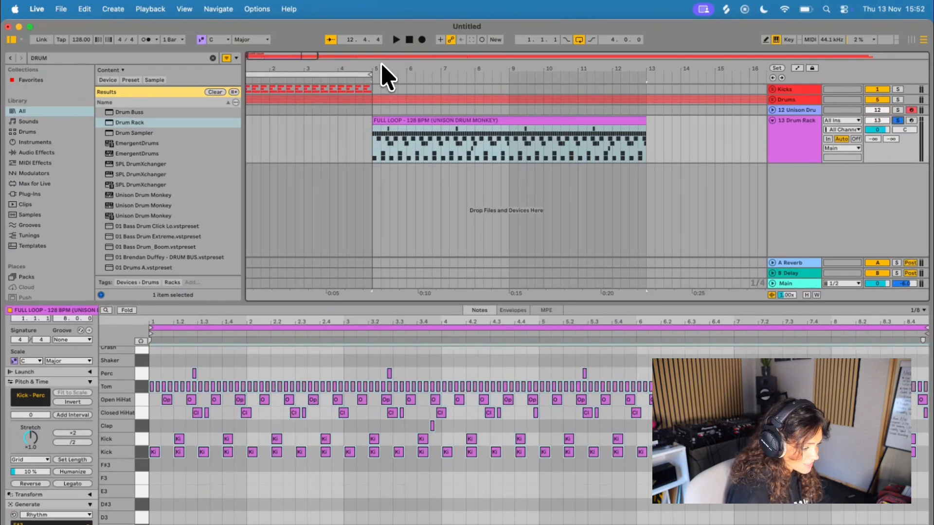
left_click(409, 39)
left_click(397, 40)
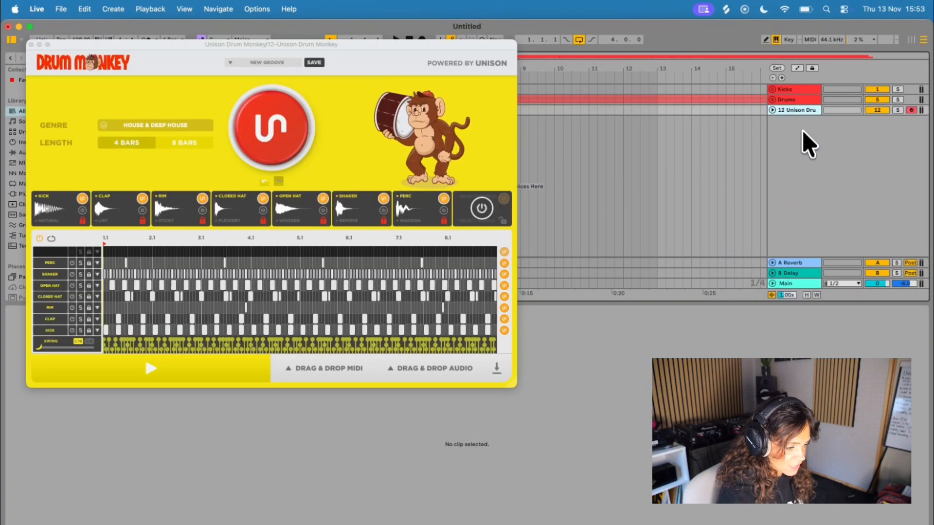
Audition the groove in Drum Monkey and export all its audio stems to separate new arrangement tracks
left_click(150, 369)
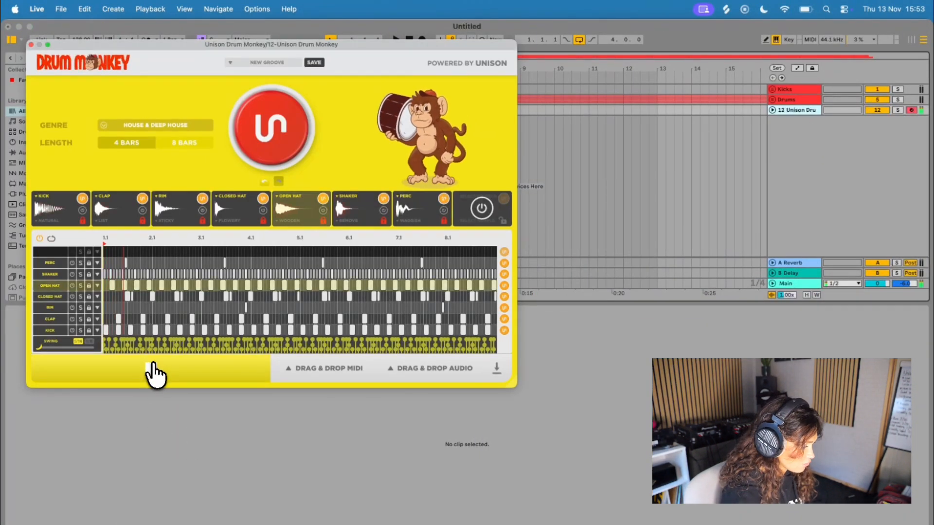
left_click(232, 375)
mouse_move(438, 377)
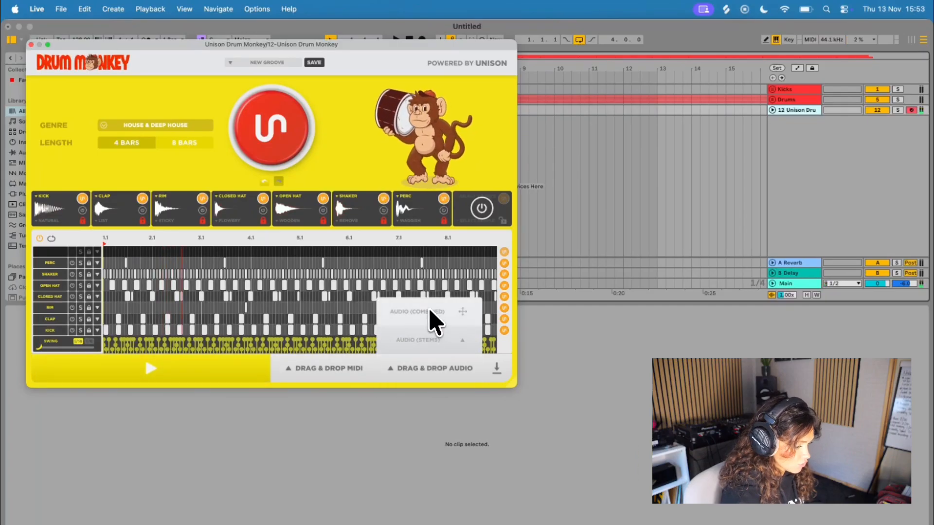
mouse_move(428, 348)
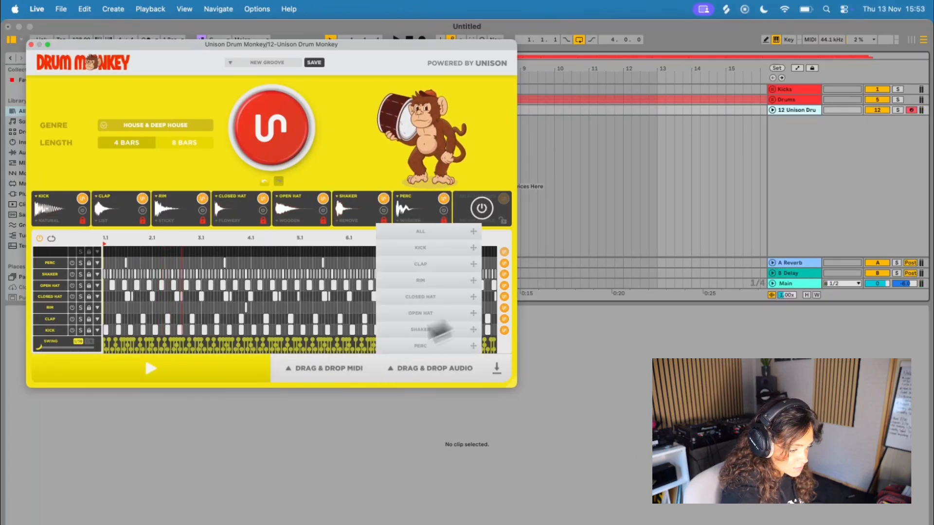
left_click_drag(462, 233, 540, 146)
scroll(509, 157, "down", 5)
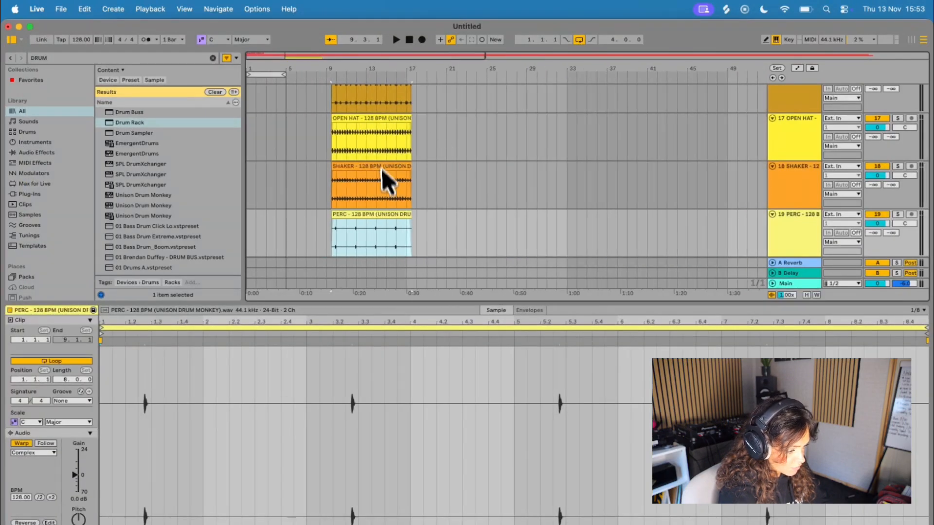
scroll(382, 162, "up", 2)
scroll(360, 236, "up", 10)
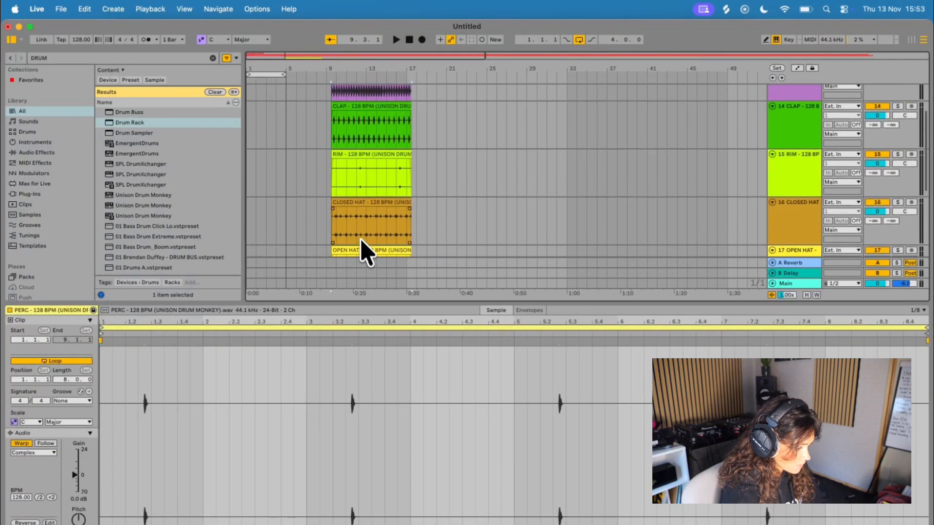
Select all seven stem clips, move them to the start of the arrangement, and extend their loops to bar 62
key("super+a")
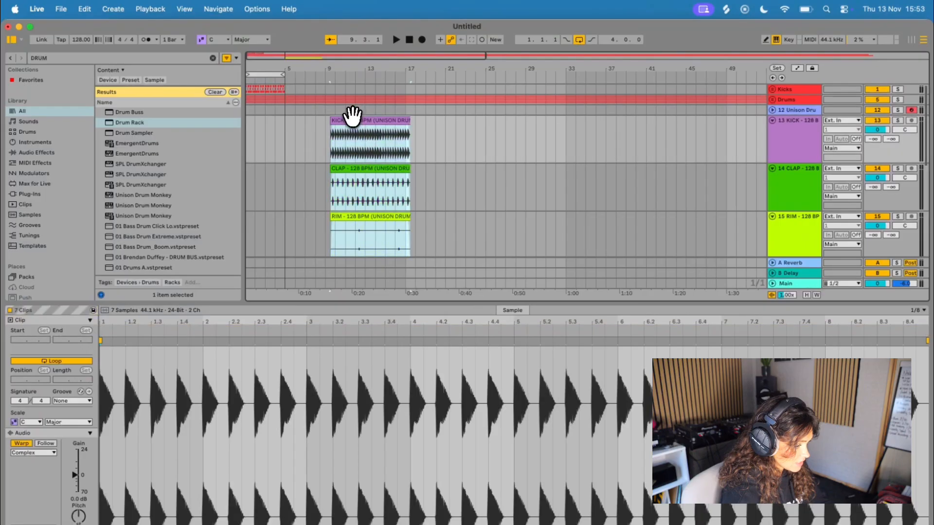
left_click_drag(387, 118, 435, 125)
left_click_drag(356, 138, 826, 163)
scroll(479, 198, "down", 5)
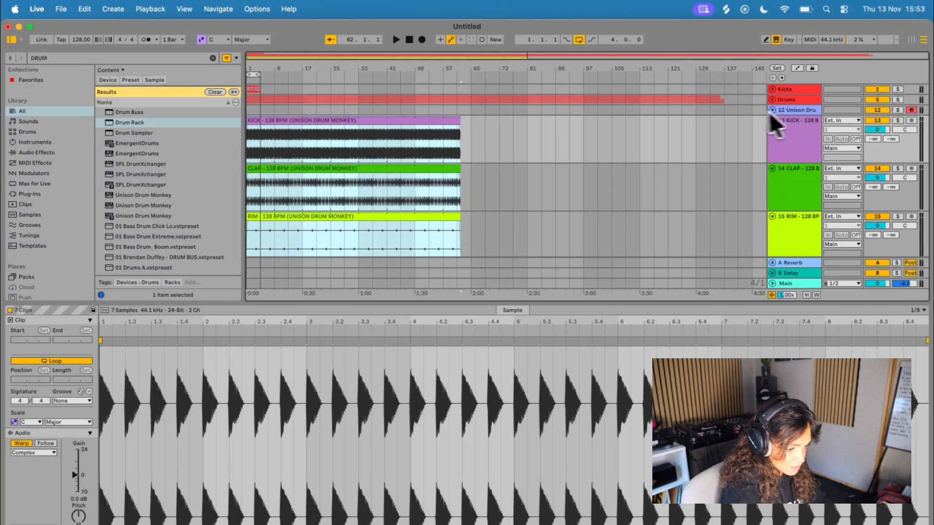
Deactivate the Kicks, Drums and Unison Drum Monkey tracks, and play the arrangement from the beginning to hear the stems
left_click(879, 100)
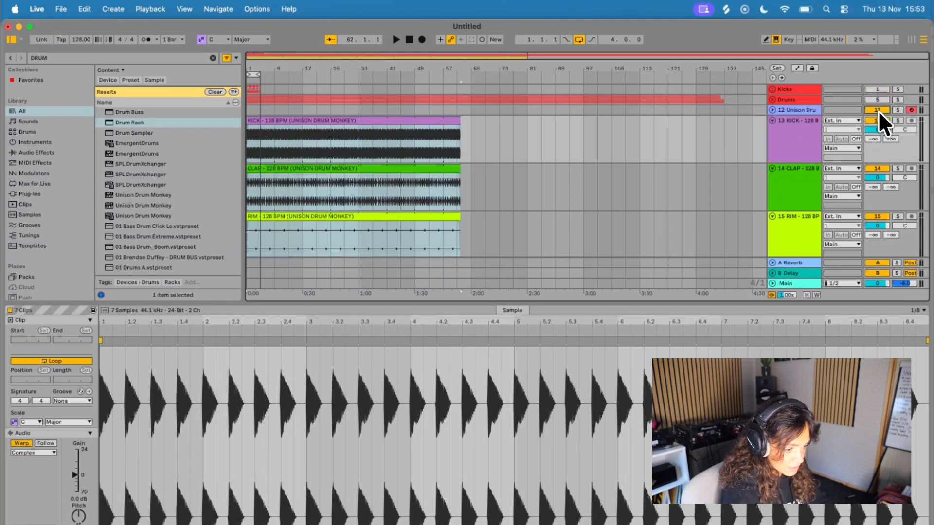
left_click(410, 40)
left_click(396, 40)
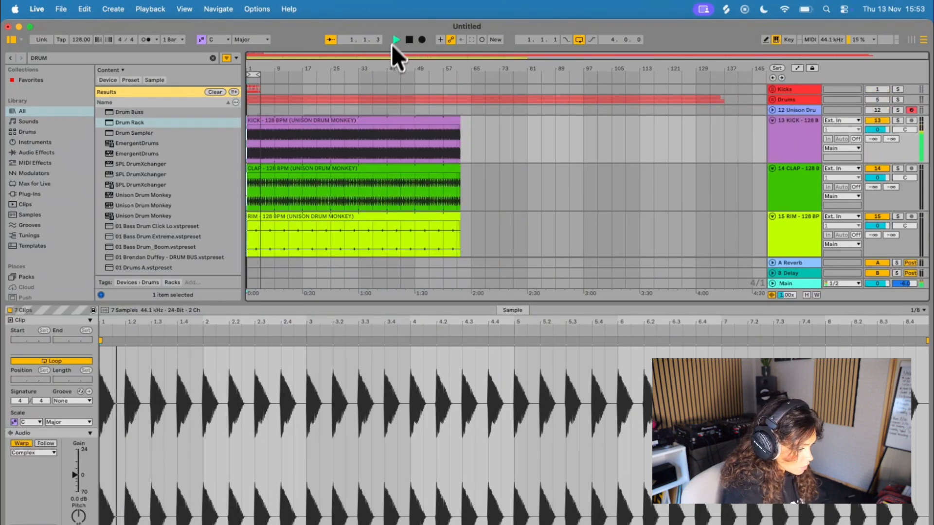
scroll(313, 194, "up", 5)
scroll(309, 185, "up", 3)
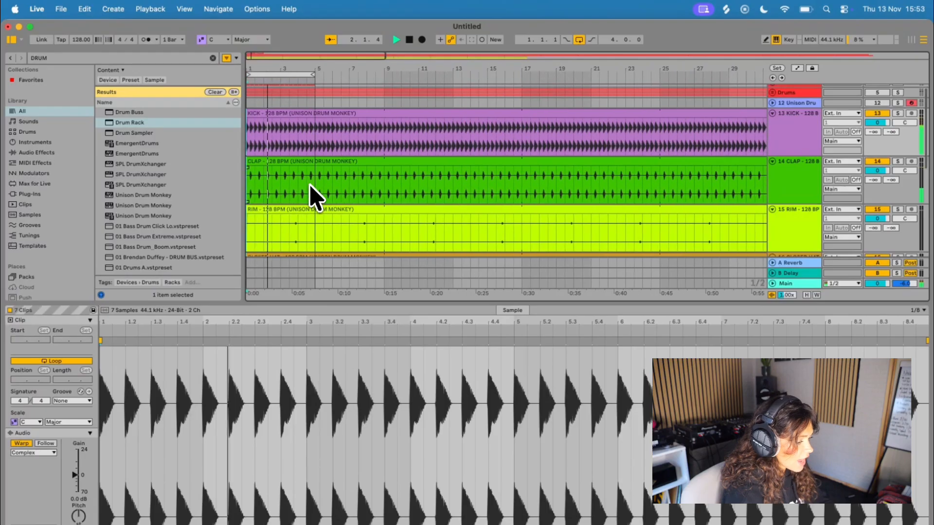
scroll(310, 185, "down", 5)
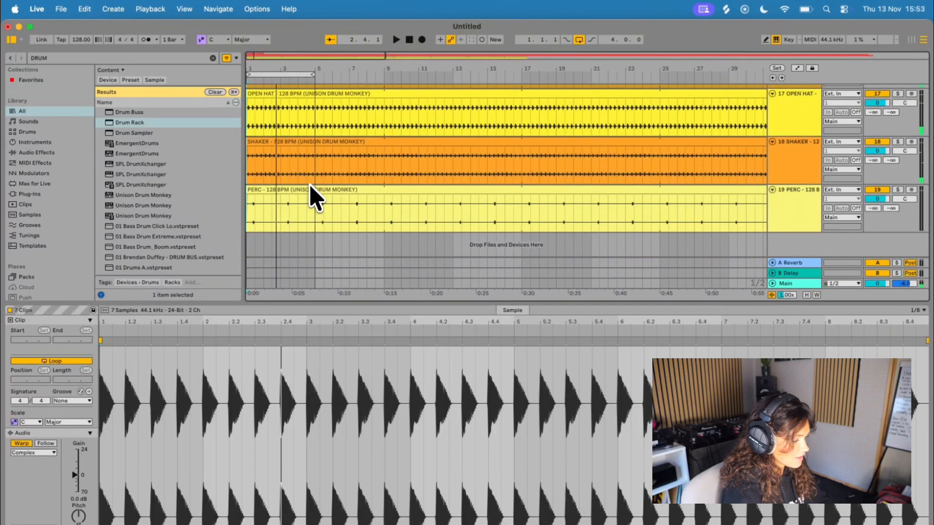